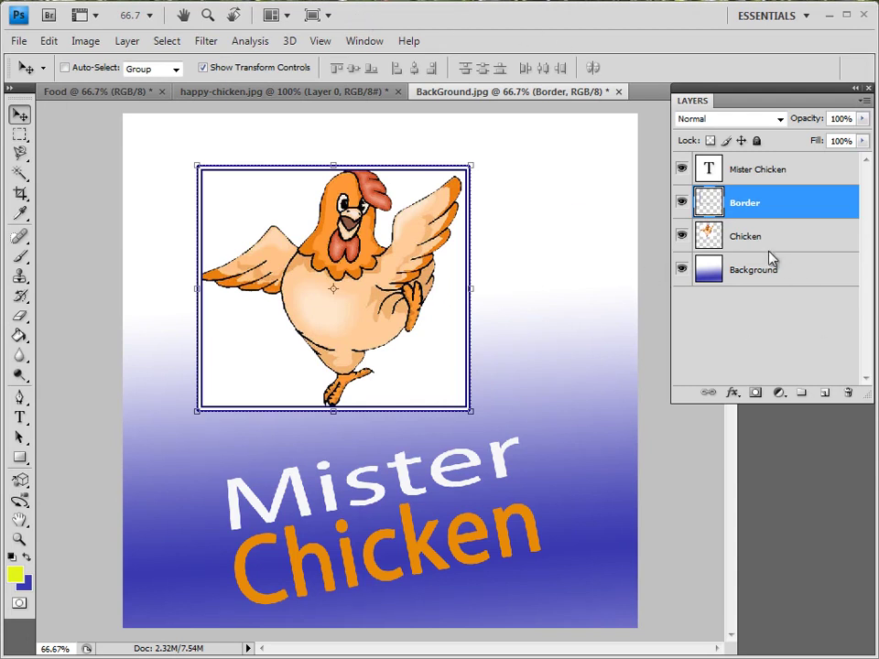
# Step: Create a new layer above Chicken, rename it 'sun', and pick the Brush tool
pyautogui.click(749, 175)
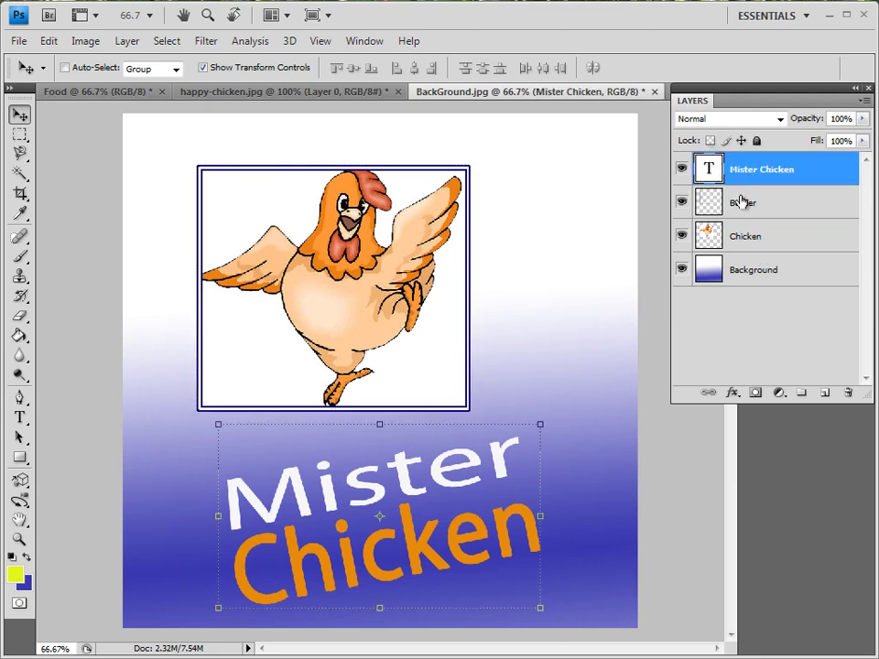
pyautogui.click(750, 274)
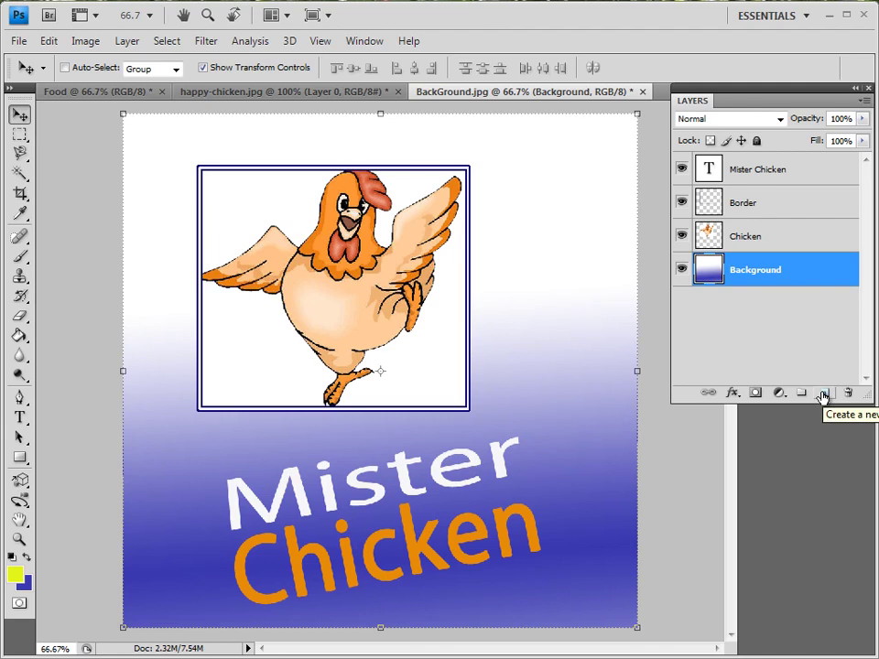
pyautogui.click(758, 242)
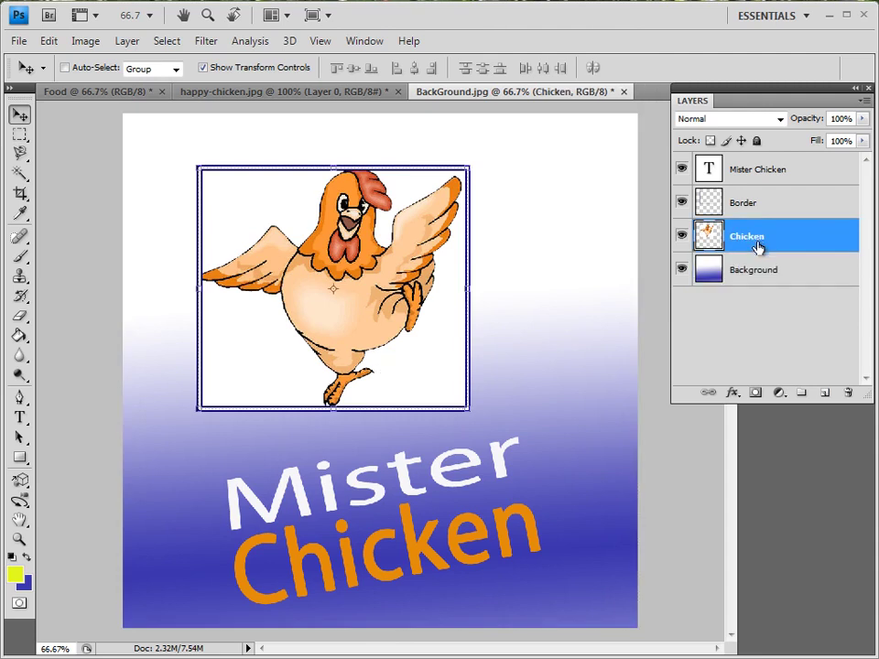
pyautogui.click(825, 394)
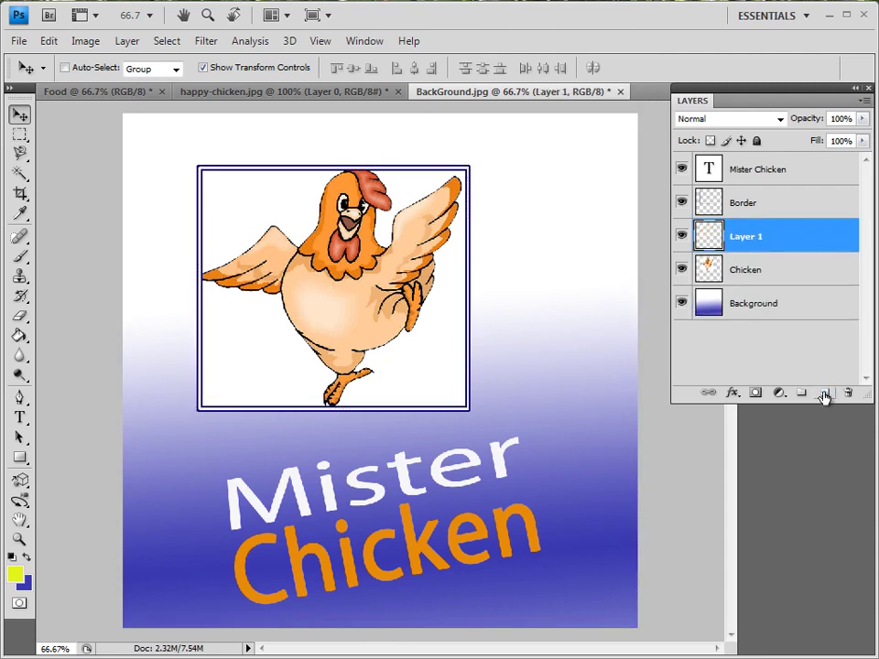
pyautogui.doubleClick(743, 238)
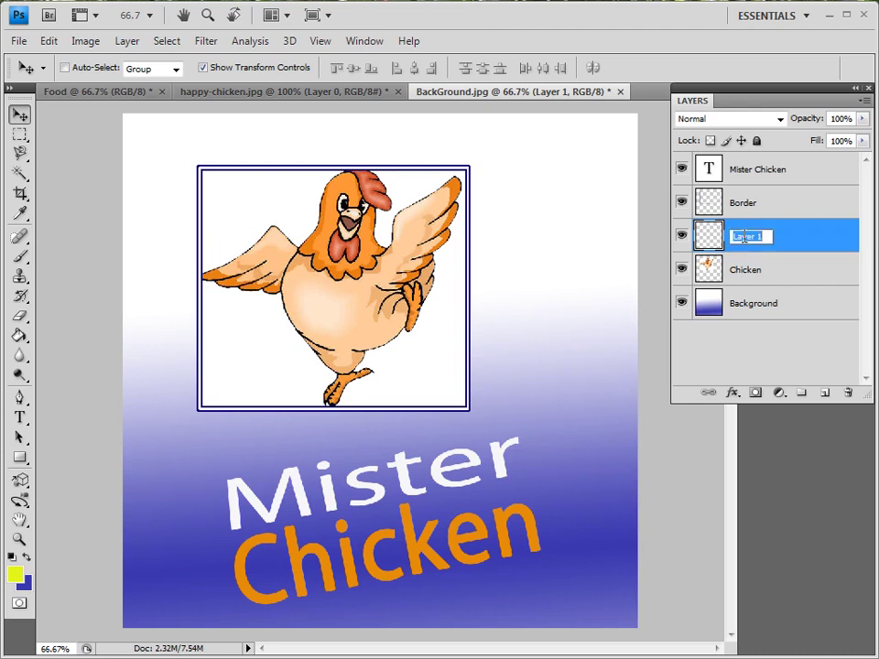
pyautogui.write('sun')
pyautogui.press('Return')
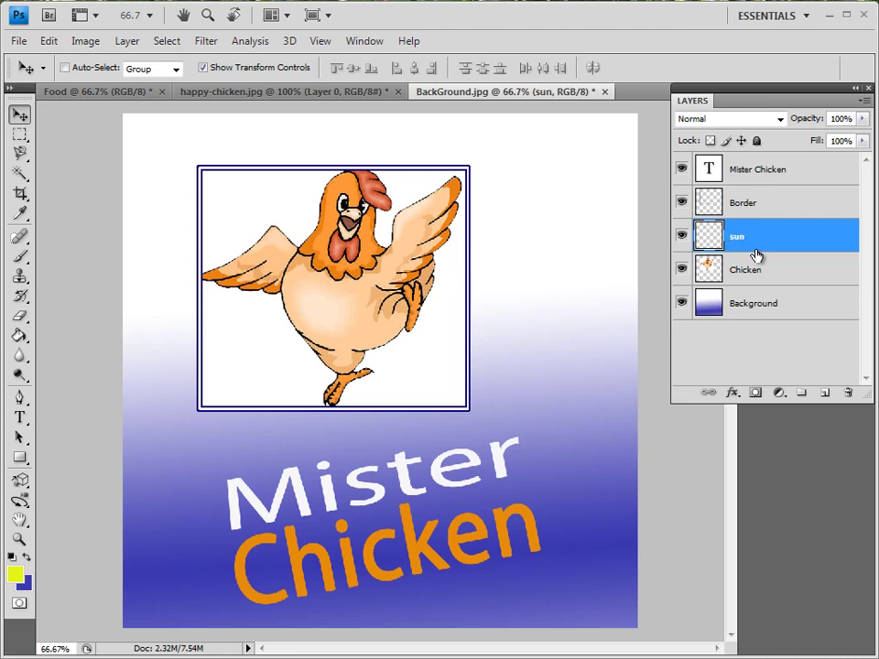
pyautogui.click(19, 255)
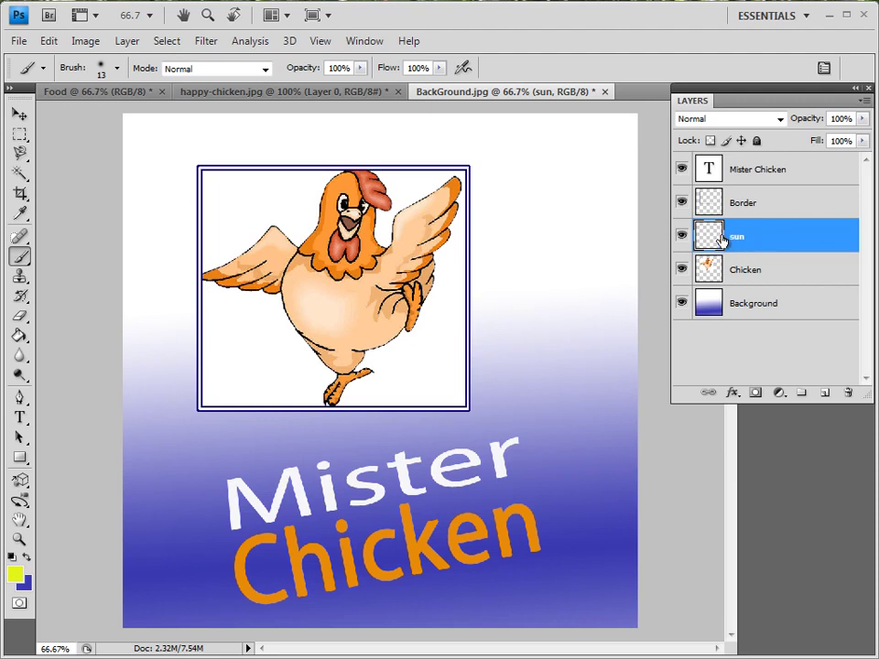
# Step: Scribble a yellow sun with short rays in the frame's top-left corner
pyautogui.moveTo(229, 197)
pyautogui.mouseDown()
pyautogui.moveTo(262, 192)
pyautogui.moveTo(266, 210)
pyautogui.moveTo(227, 202)
pyautogui.moveTo(245, 179)
pyautogui.moveTo(259, 195)
pyautogui.moveTo(231, 226)
pyautogui.moveTo(234, 185)
pyautogui.moveTo(243, 202)
pyautogui.moveTo(305, 195)
pyautogui.moveTo(290, 221)
pyautogui.moveTo(246, 249)
pyautogui.mouseUp()
pyautogui.moveTo(231, 238); pyautogui.dragTo(225, 248)
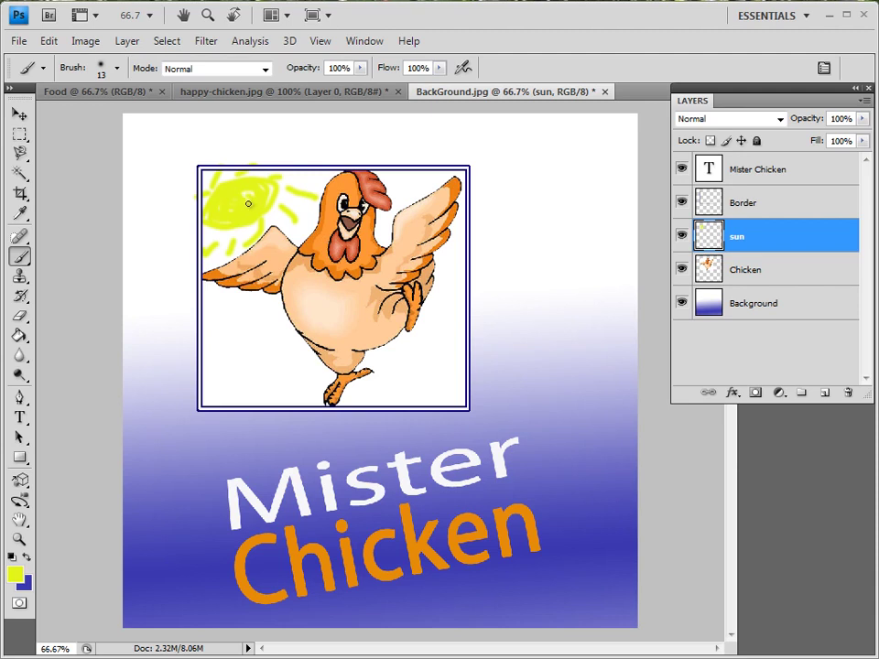
# Step: Scale the sun down with Free Transform and drag it onto the lower-left of the Mister Chicken text
pyautogui.click(20, 115)
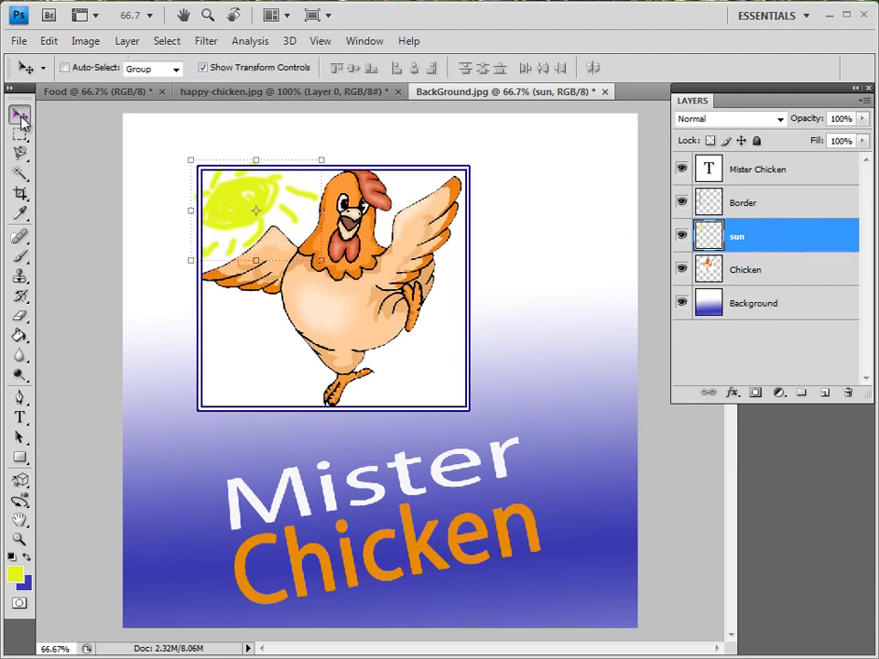
pyautogui.moveTo(221, 202)
pyautogui.mouseDown()
pyautogui.moveTo(357, 317)
pyautogui.moveTo(288, 256)
pyautogui.mouseUp()
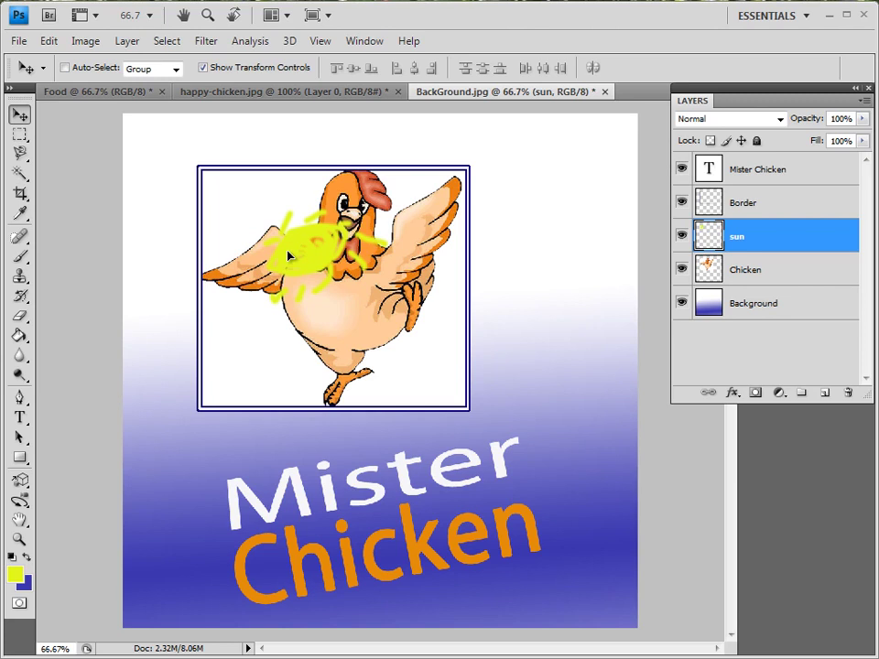
pyautogui.moveTo(288, 256)
pyautogui.mouseDown()
pyautogui.moveTo(240, 231)
pyautogui.moveTo(226, 205)
pyautogui.mouseUp()
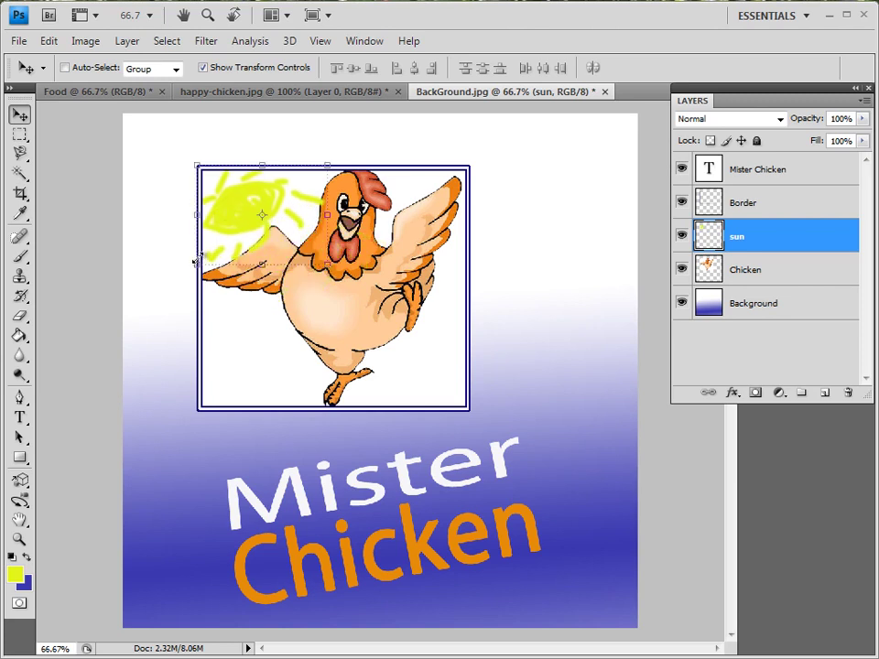
pyautogui.moveTo(197, 265); pyautogui.dragTo(219, 259)
pyautogui.moveTo(245, 212); pyautogui.dragTo(233, 218)
pyautogui.press('Return')
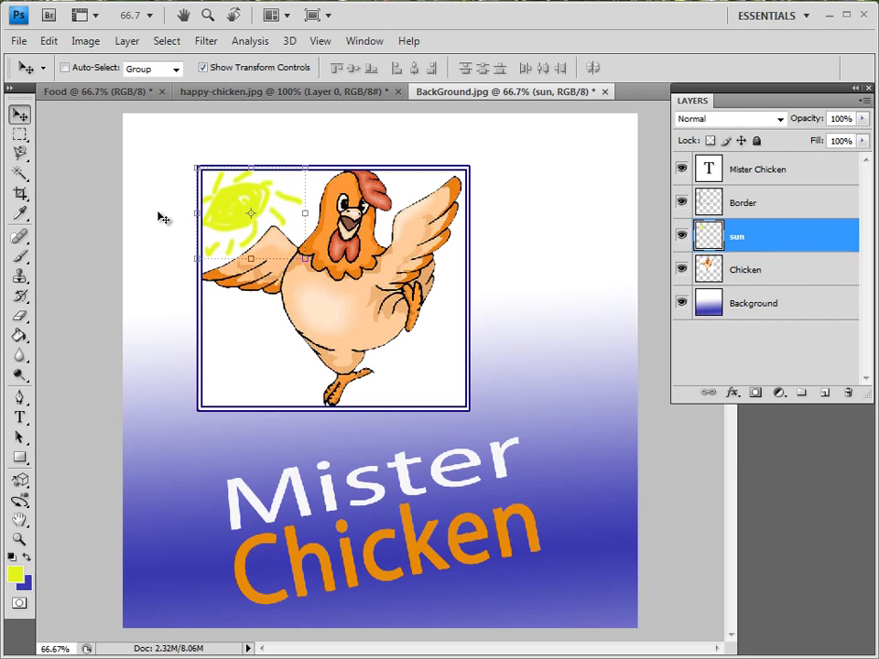
pyautogui.moveTo(227, 234); pyautogui.dragTo(243, 538)
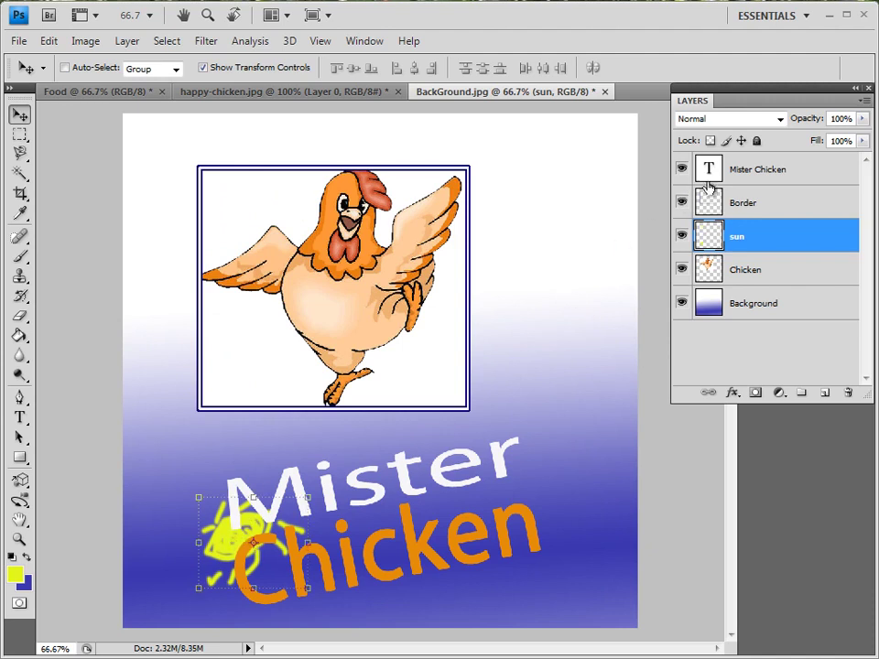
# Step: Move the sun layer above Mister Chicken and return the sun to the frame's top-left corner
pyautogui.click(770, 177)
pyautogui.click(760, 244)
pyautogui.moveTo(756, 248); pyautogui.dragTo(769, 162)
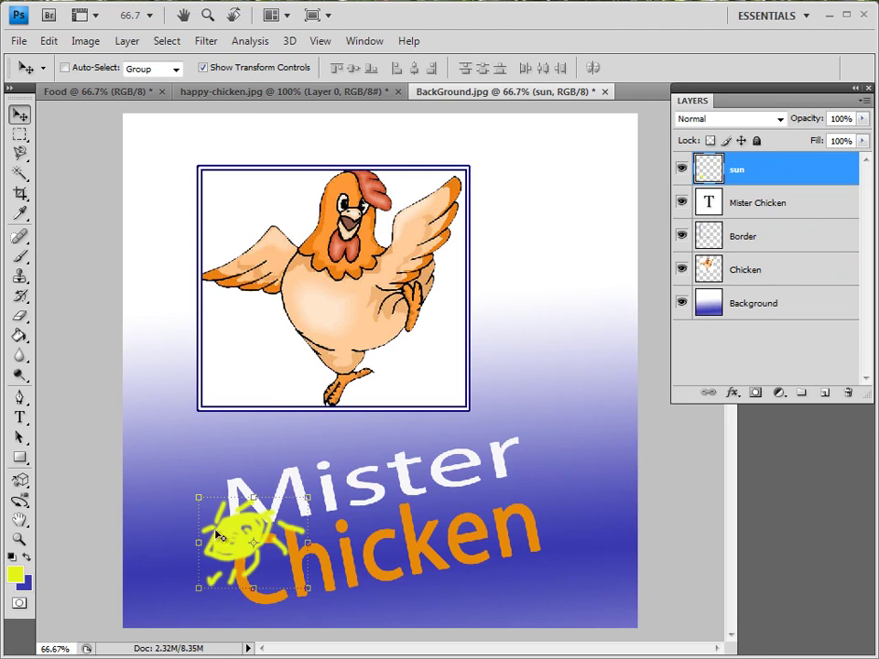
pyautogui.moveTo(235, 544); pyautogui.dragTo(232, 207)
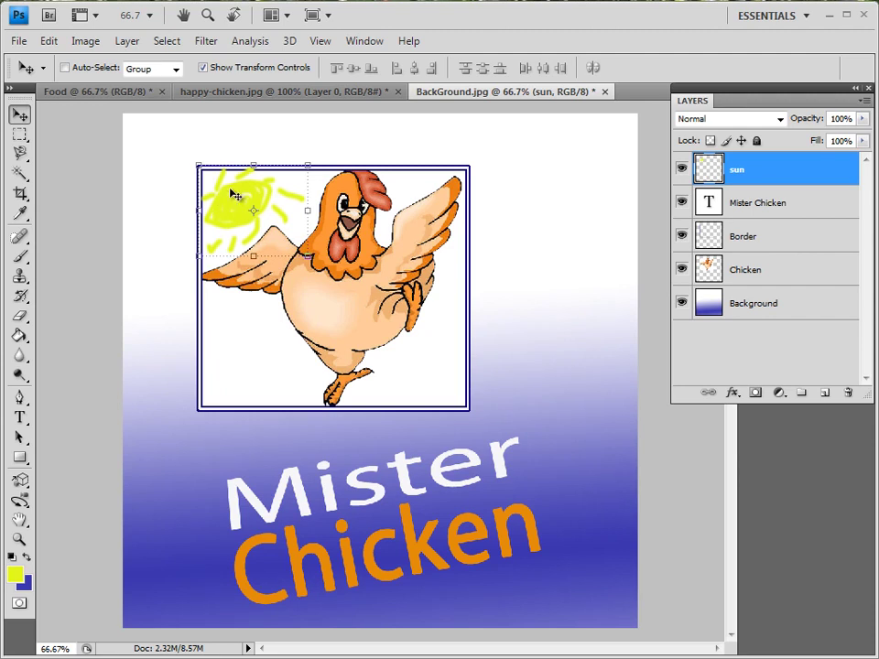
pyautogui.click(750, 241)
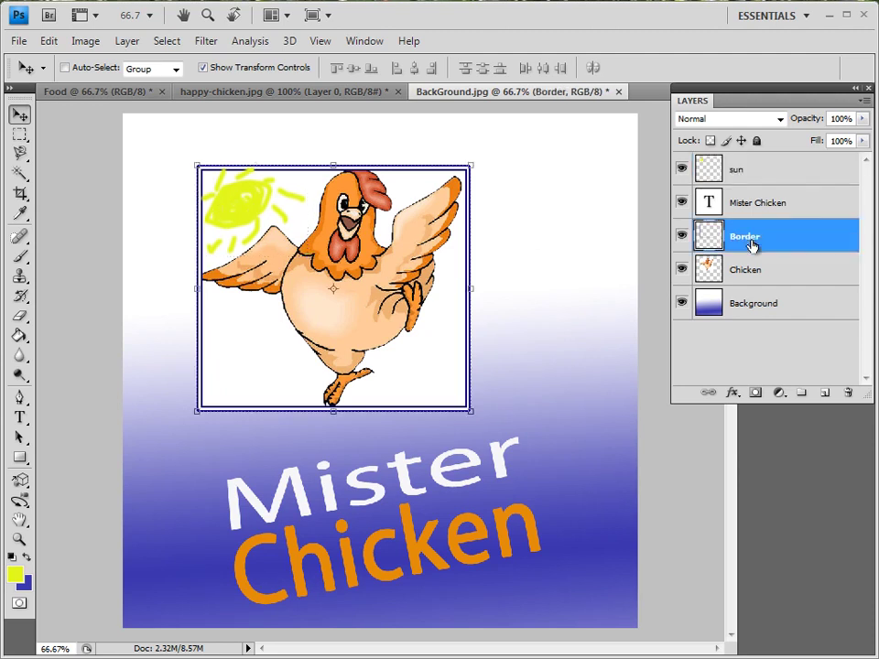
pyautogui.moveTo(362, 312); pyautogui.dragTo(480, 281)
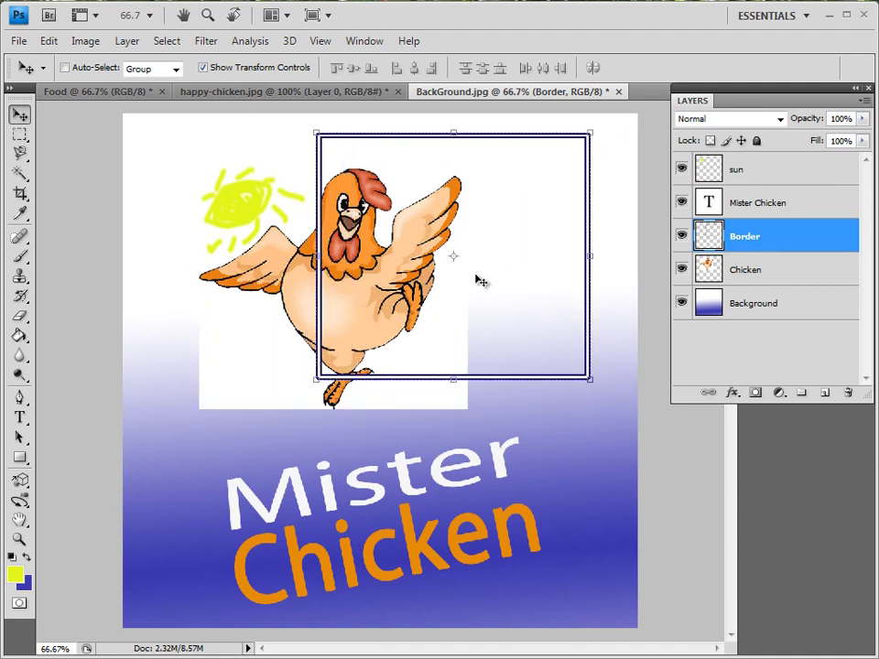
pyautogui.click(756, 272)
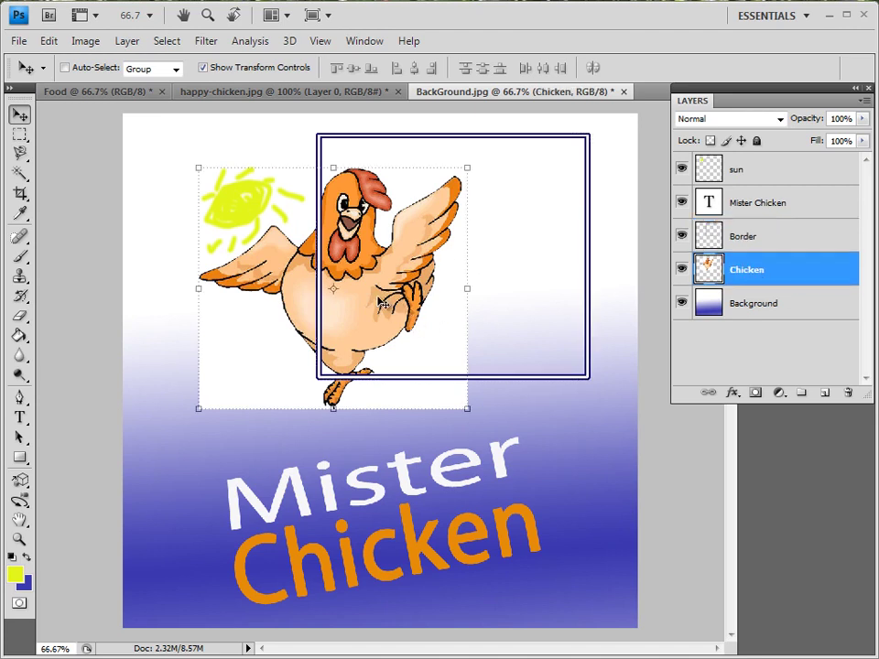
pyautogui.moveTo(288, 229); pyautogui.dragTo(254, 289)
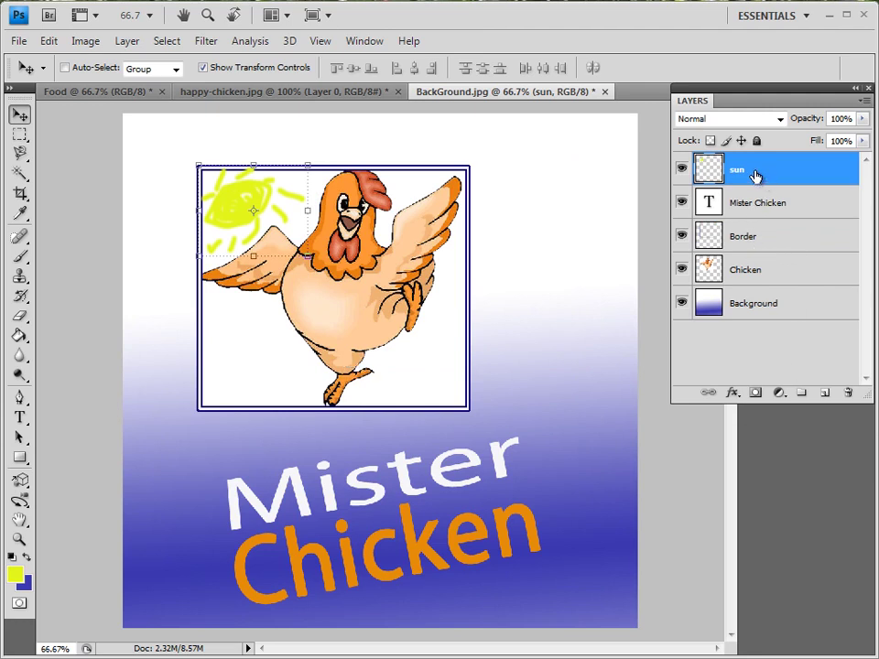
# Step: Shift the sun, Border and Chicken layers up-right, then nudge the Mister Chicken text up-right
pyautogui.keyDown('ctrl'); pyautogui.click(746, 237); pyautogui.keyUp('ctrl')
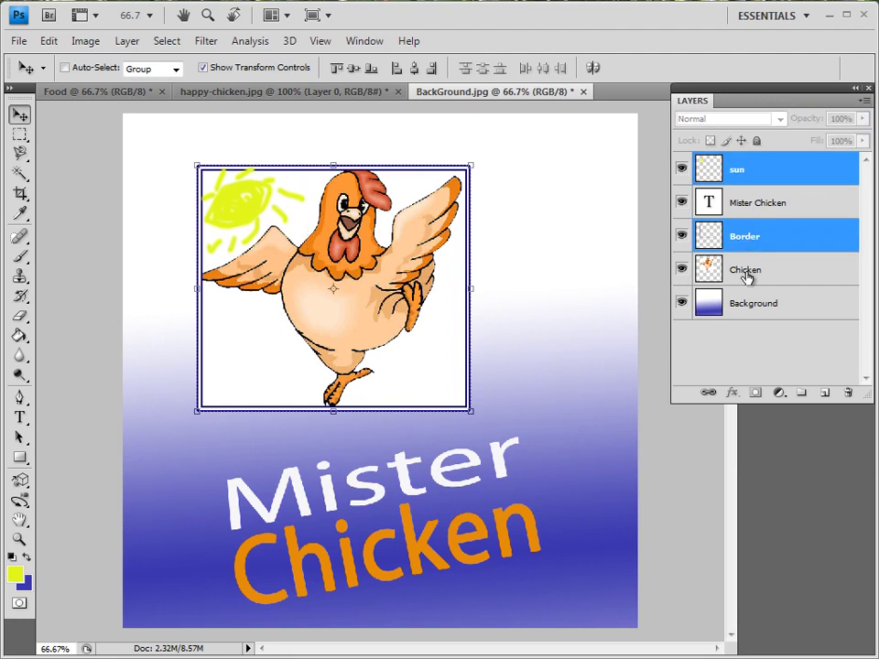
pyautogui.keyDown('ctrl'); pyautogui.click(747, 277); pyautogui.keyUp('ctrl')
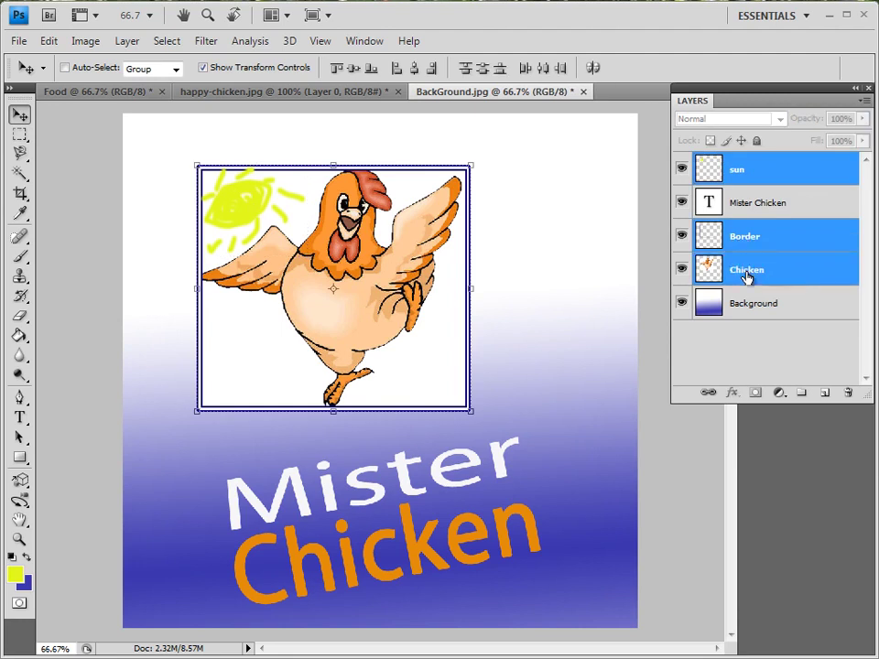
pyautogui.moveTo(355, 318); pyautogui.dragTo(408, 293)
pyautogui.click(760, 202)
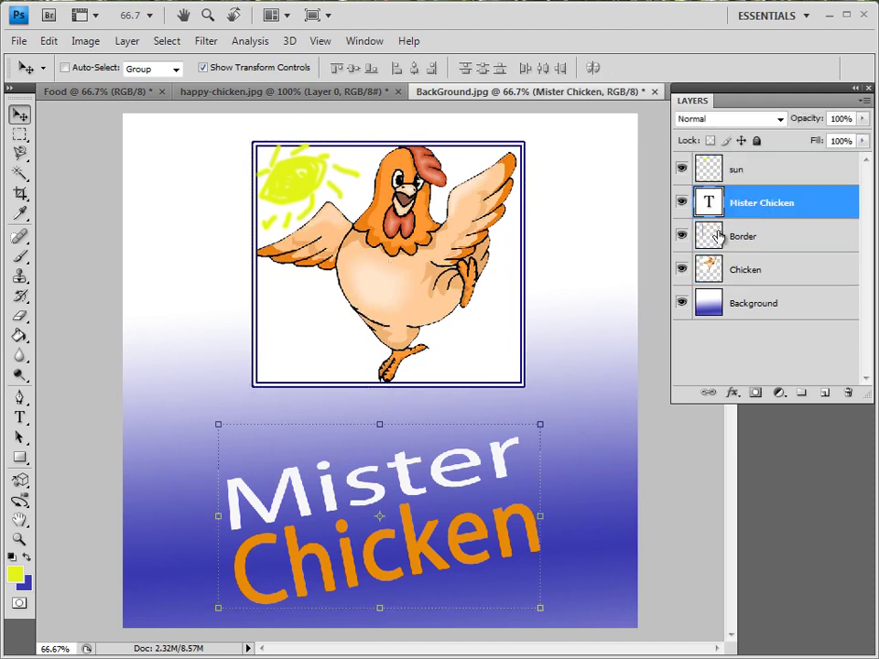
pyautogui.moveTo(424, 472)
pyautogui.mouseDown()
pyautogui.moveTo(454, 434)
pyautogui.moveTo(428, 456)
pyautogui.mouseUp()
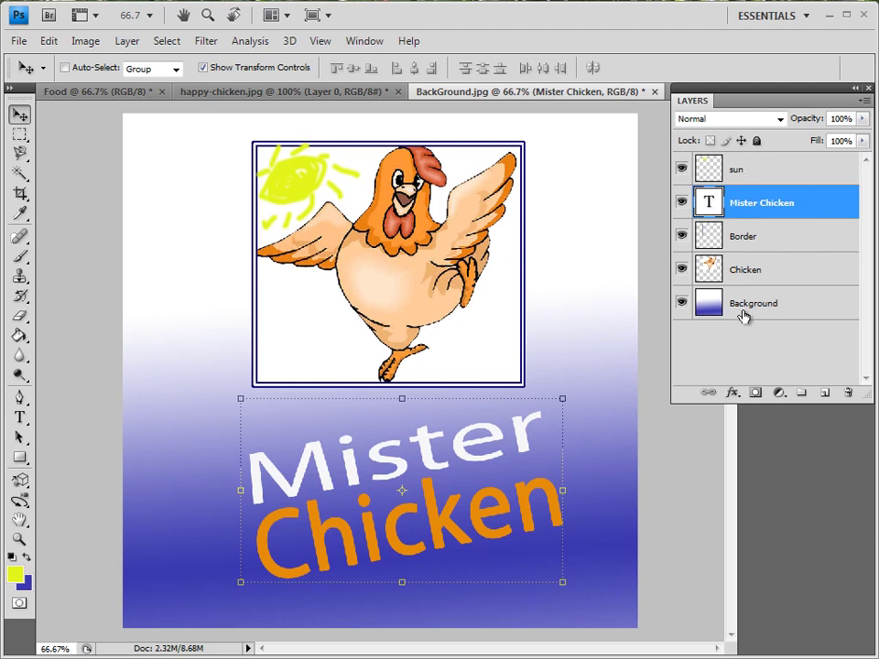
# Step: Group the sun, Border and Chicken layers with New Group from Layers, naming it 'ChickenPicture'
pyautogui.click(753, 238)
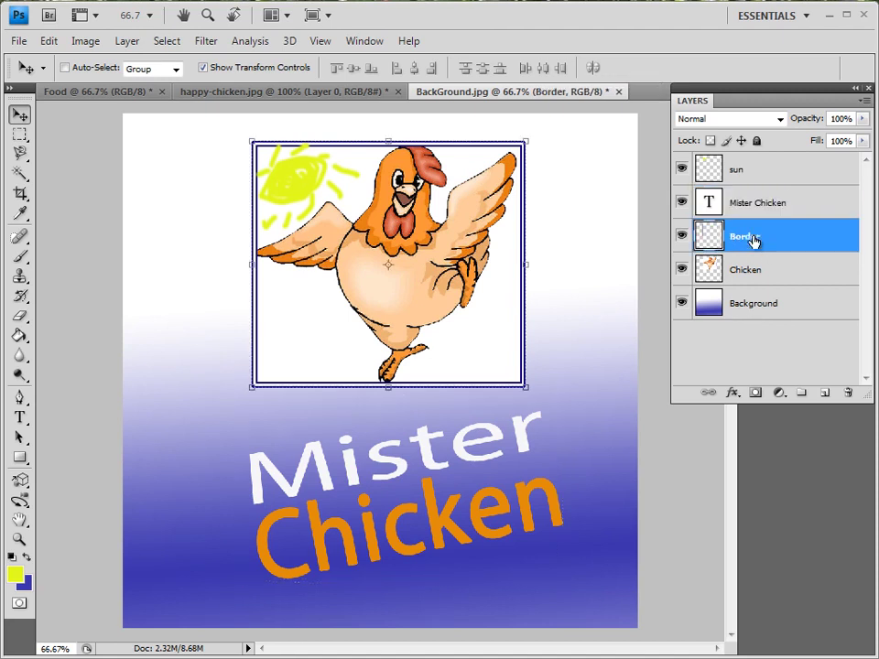
pyautogui.keyDown('ctrl'); pyautogui.click(754, 176); pyautogui.keyUp('ctrl')
pyautogui.keyDown('ctrl'); pyautogui.click(757, 274); pyautogui.keyUp('ctrl')
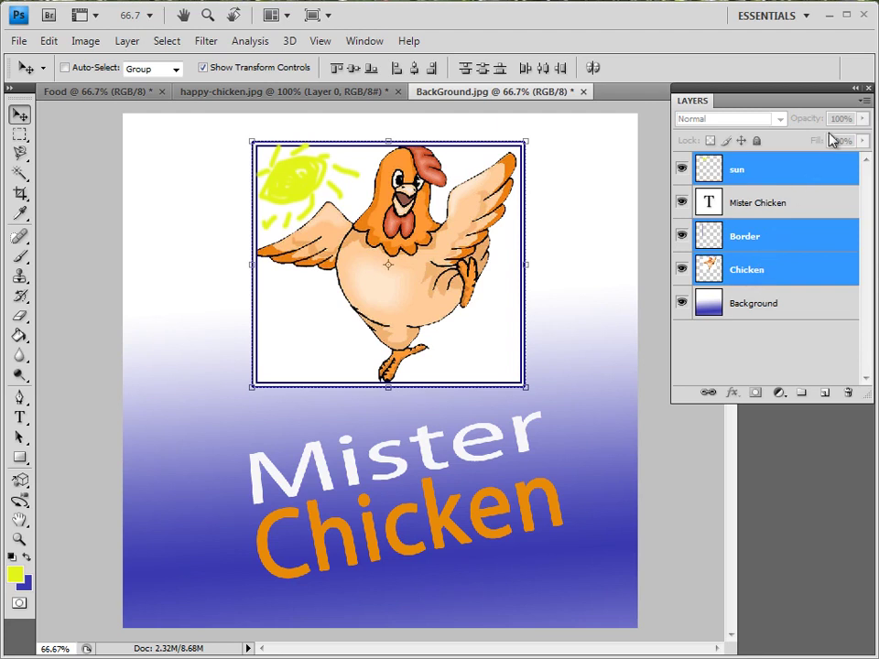
pyautogui.click(865, 103)
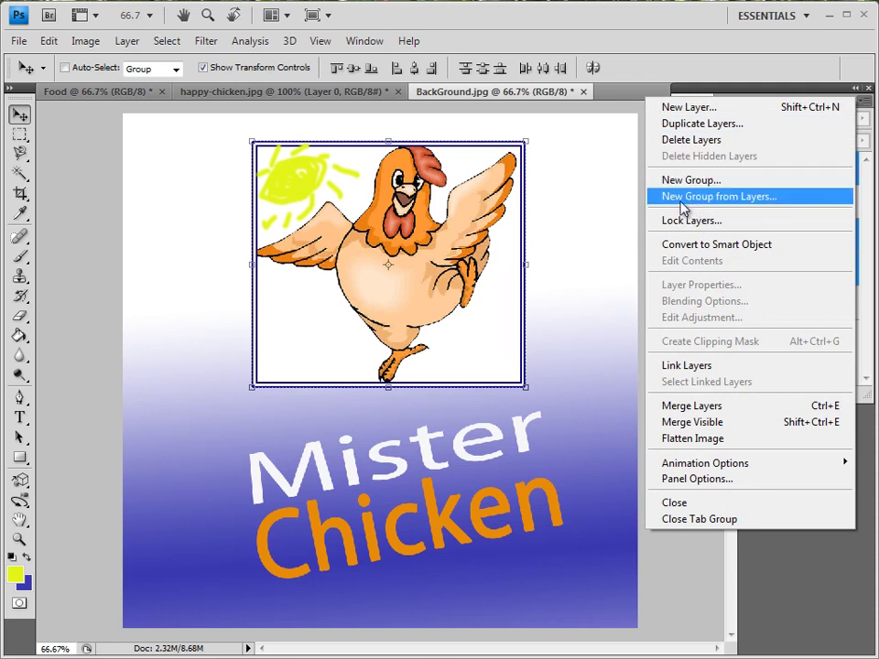
pyautogui.click(763, 197)
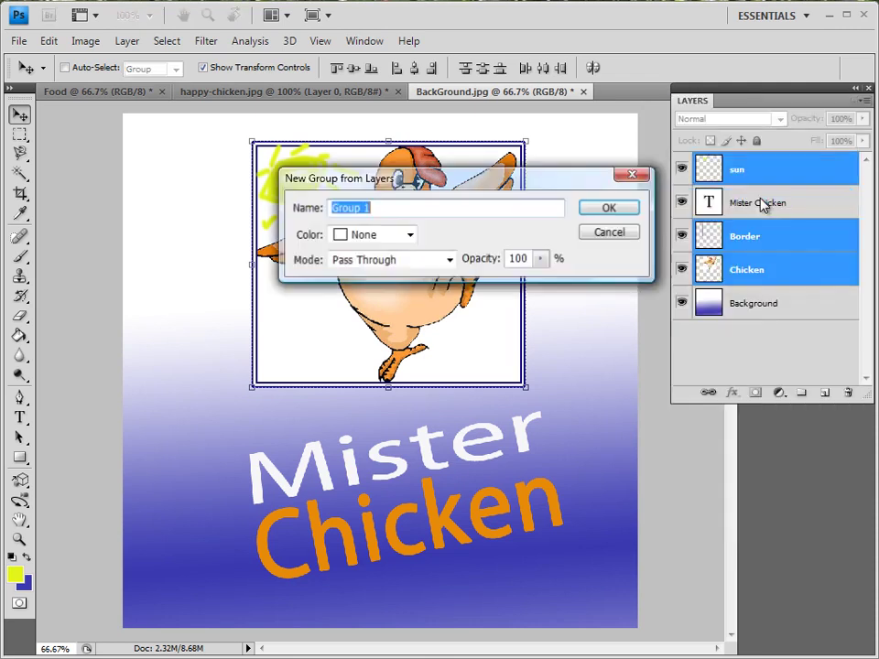
pyautogui.click(380, 210)
pyautogui.moveTo(380, 209); pyautogui.dragTo(290, 226)
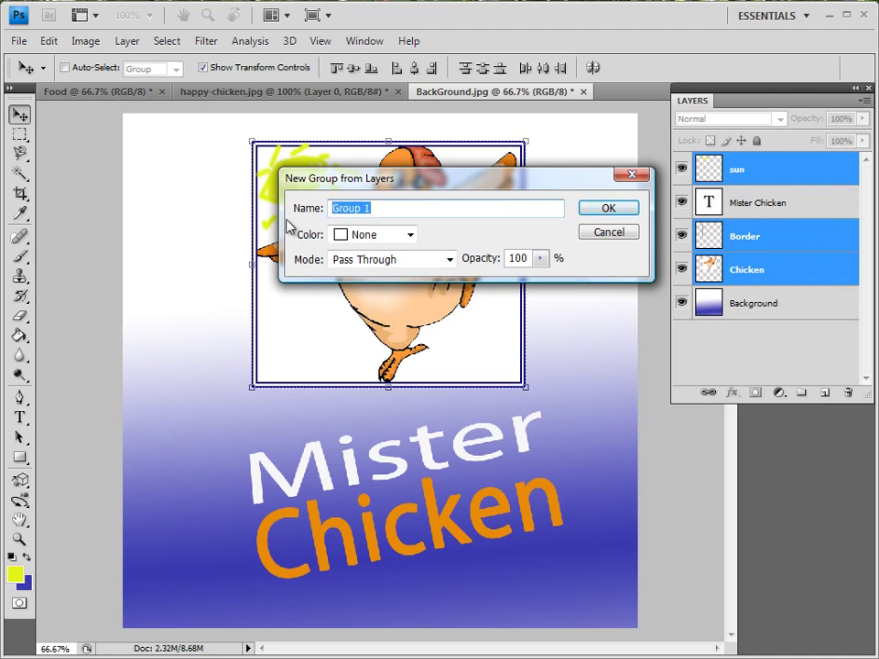
pyautogui.write('Che')
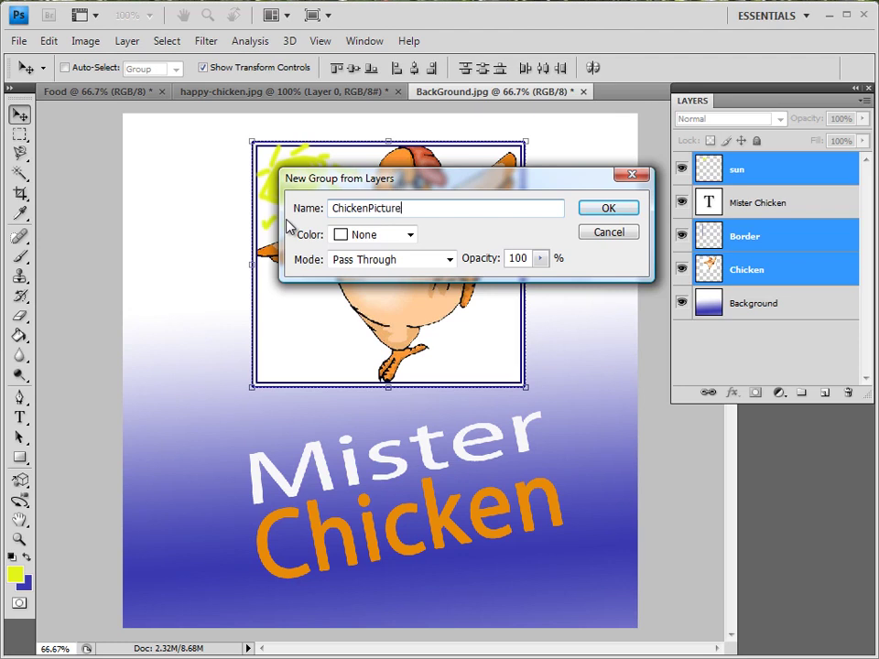
pyautogui.click(608, 209)
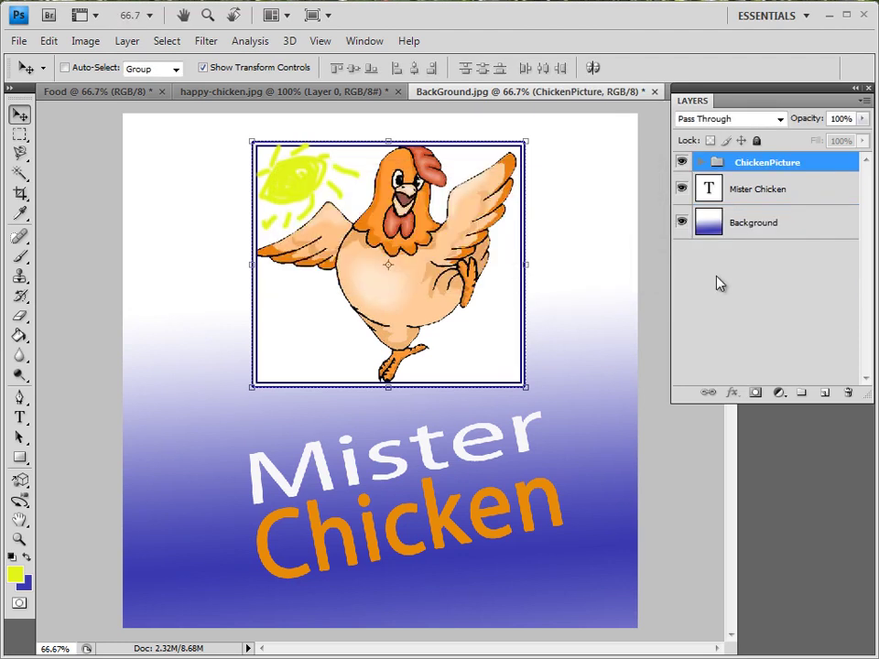
pyautogui.click(699, 164)
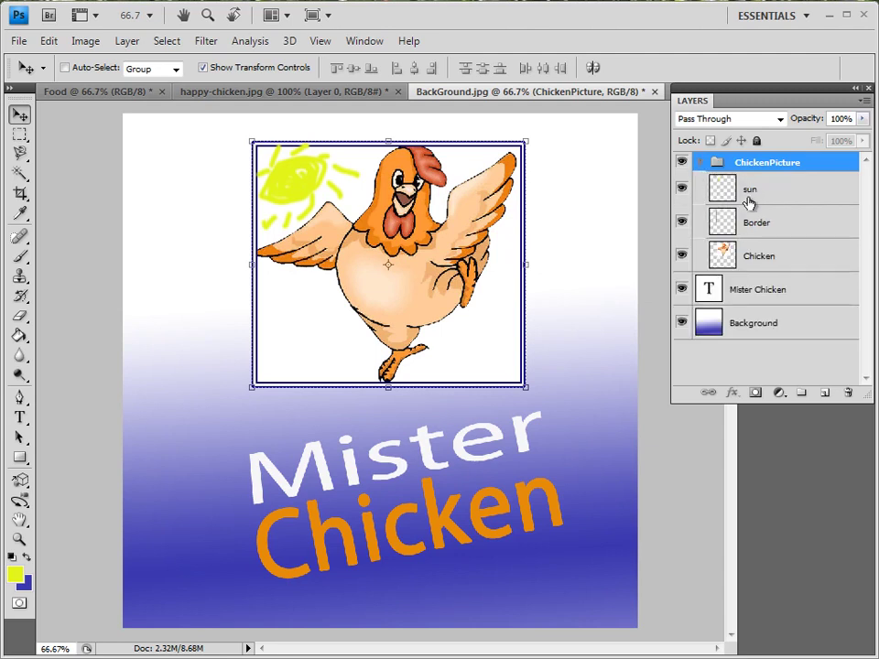
pyautogui.click(700, 164)
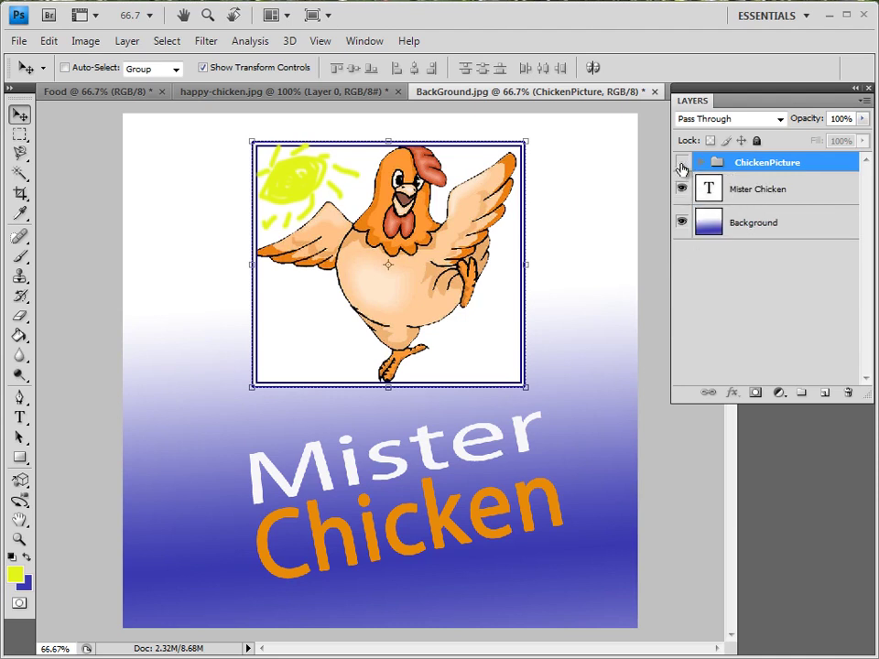
pyautogui.click(682, 166)
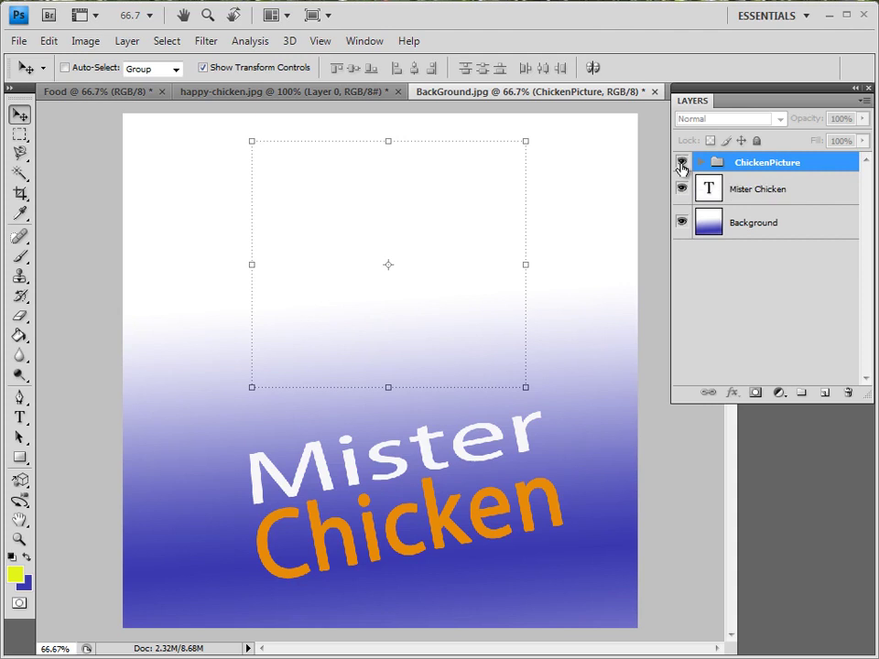
pyautogui.click(681, 165)
pyautogui.click(681, 188)
pyautogui.click(682, 190)
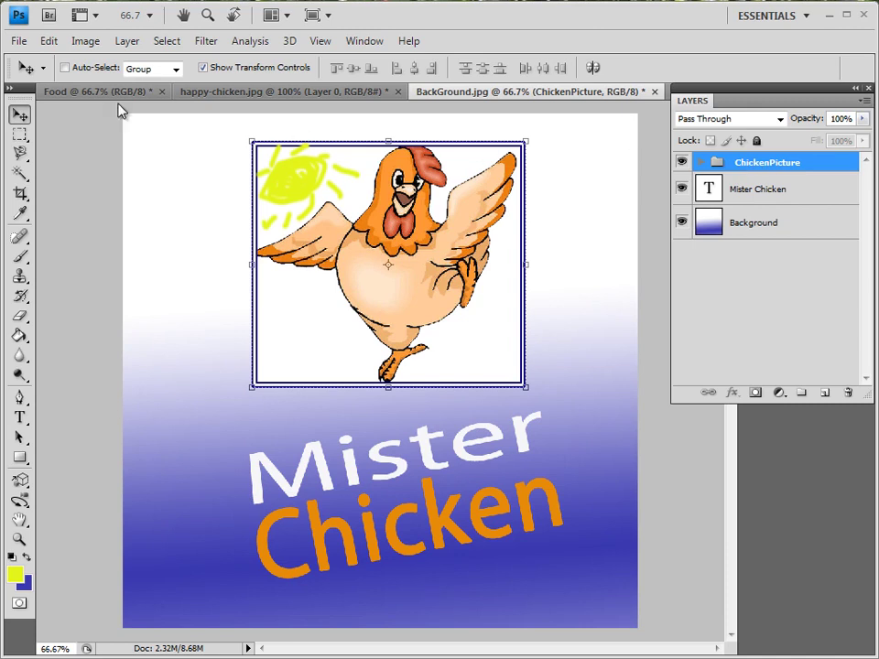
# Step: Rotate the ChickenPicture group to about -9.3° with Free Transform and place it above the text
pyautogui.moveTo(380, 260)
pyautogui.mouseDown()
pyautogui.moveTo(317, 307)
pyautogui.moveTo(436, 265)
pyautogui.moveTo(392, 259)
pyautogui.moveTo(383, 273)
pyautogui.mouseUp()
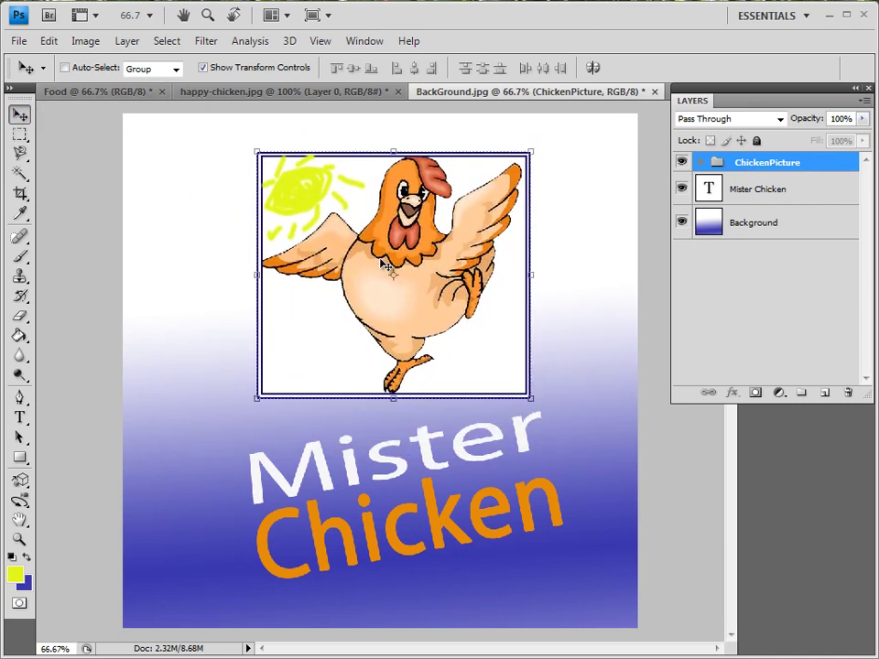
pyautogui.hotkey('ctrl', 't')
pyautogui.moveTo(251, 137); pyautogui.dragTo(236, 170)
pyautogui.moveTo(376, 264); pyautogui.dragTo(333, 273)
pyautogui.moveTo(480, 129); pyautogui.dragTo(482, 136)
pyautogui.moveTo(383, 235)
pyautogui.mouseDown()
pyautogui.moveTo(392, 241)
pyautogui.moveTo(383, 258)
pyautogui.mouseUp()
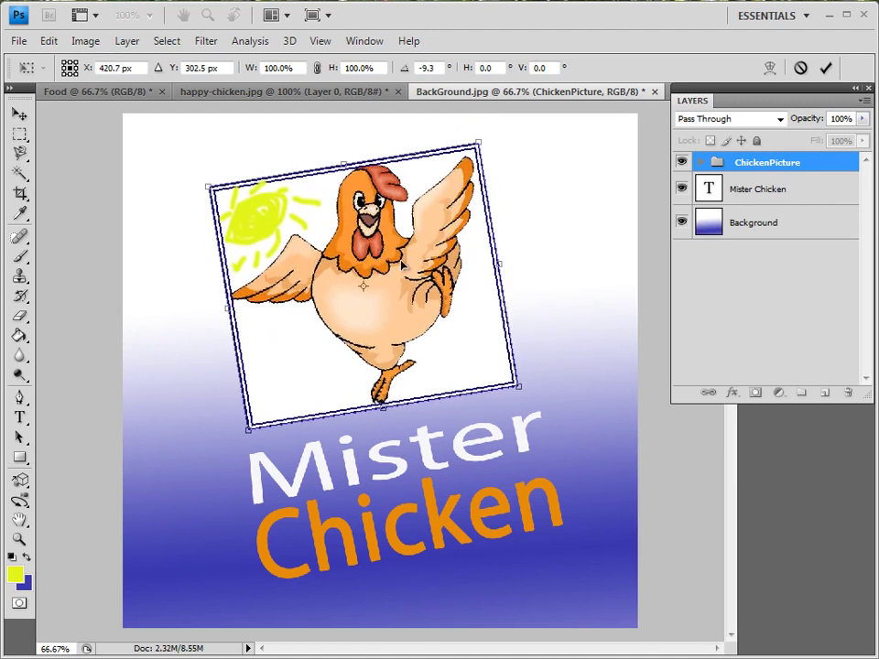
pyautogui.press('Return')
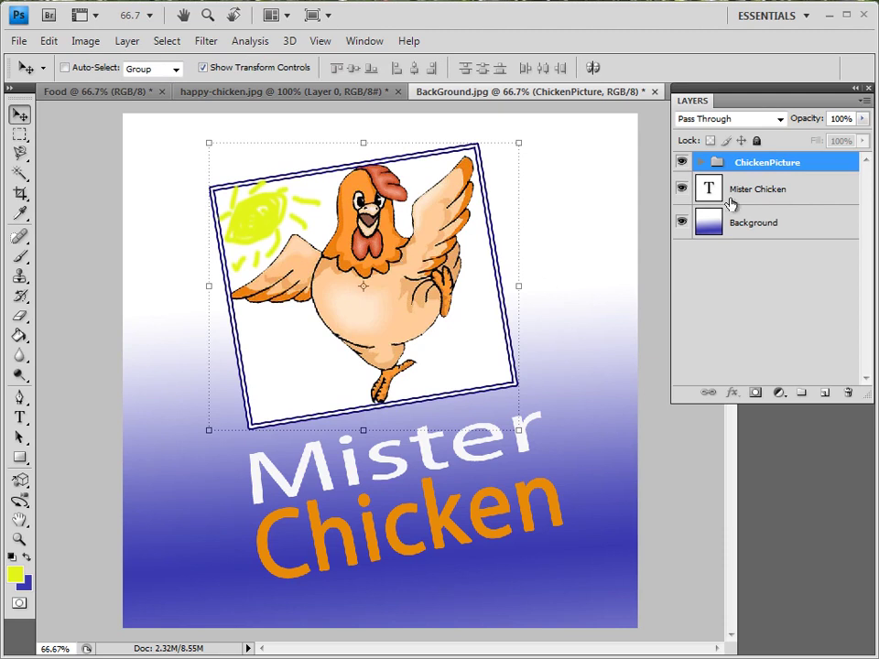